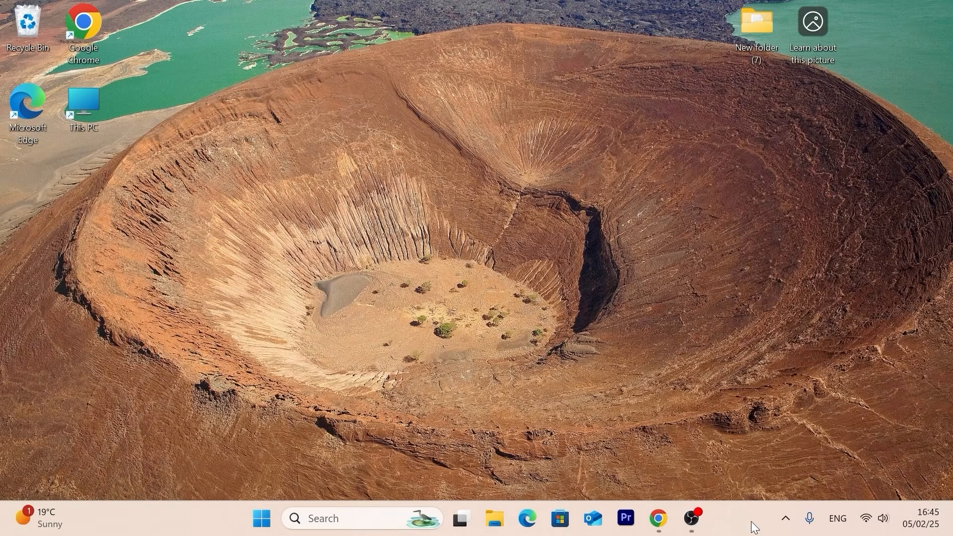
Switch to Chrome and open Microsoft's Download Windows 11 page from the search results, noting the current release version
click(661, 514)
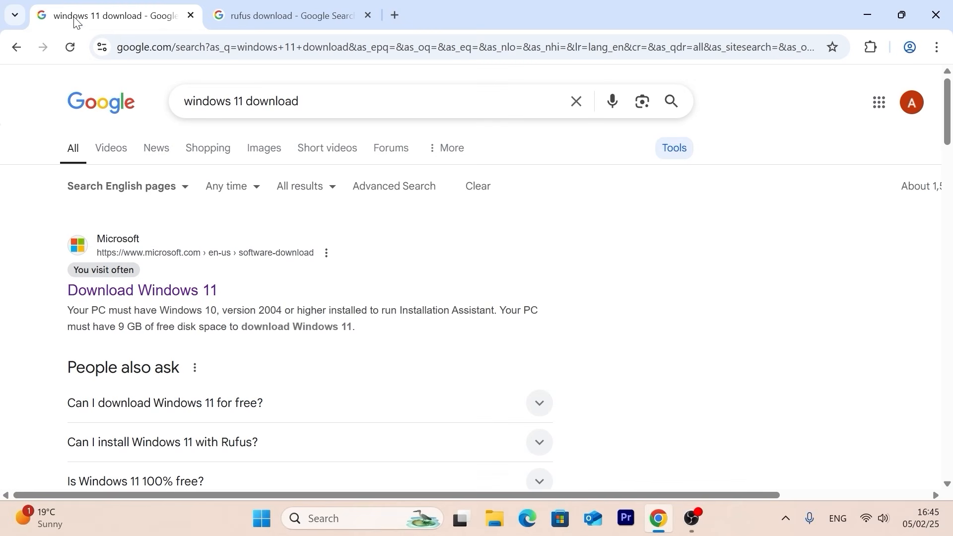
drag(331, 100, 160, 96)
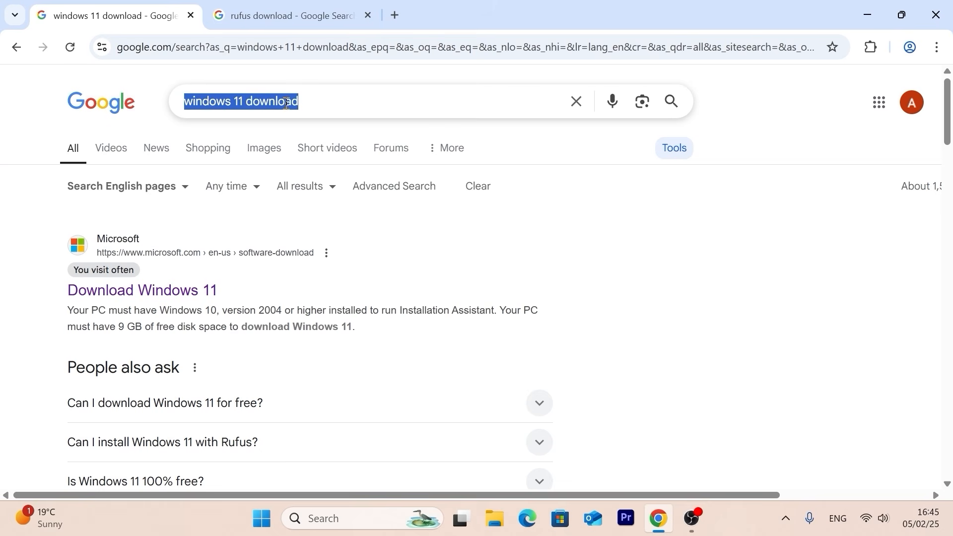
click(173, 298)
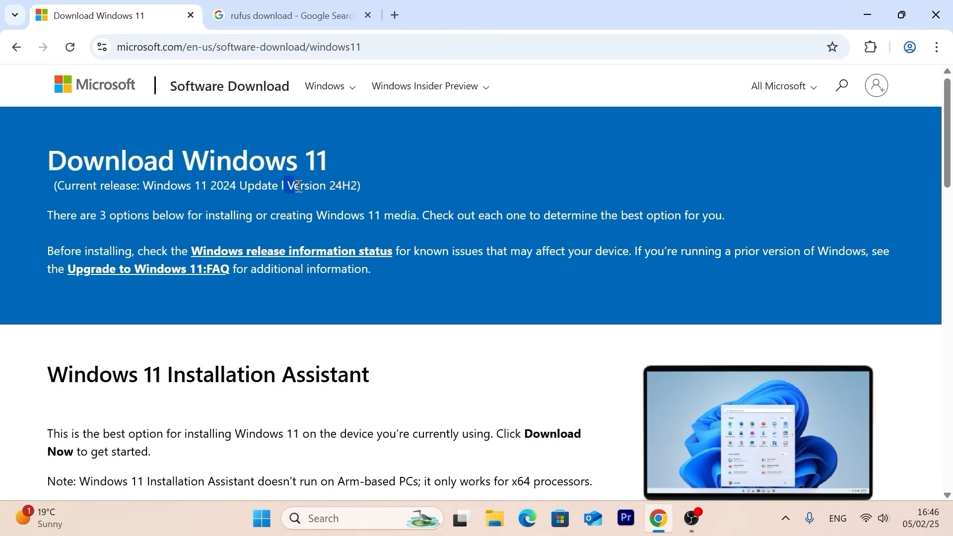
drag(285, 185, 356, 191)
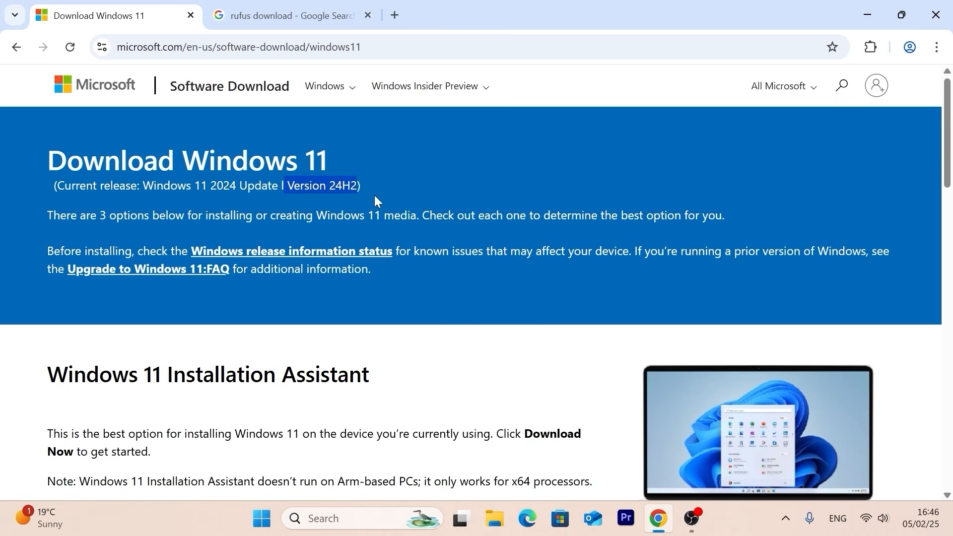
Select Windows 11 (multi-edition ISO for x64 devices) as the disk image and submit the download request
scroll(446, 249, down, 10)
scroll(446, 248, down, 3)
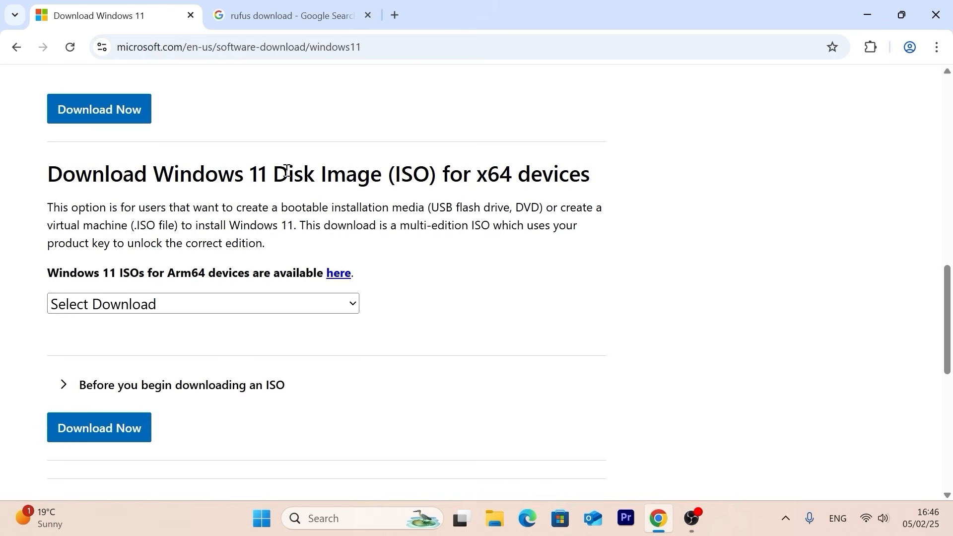
drag(395, 173, 450, 184)
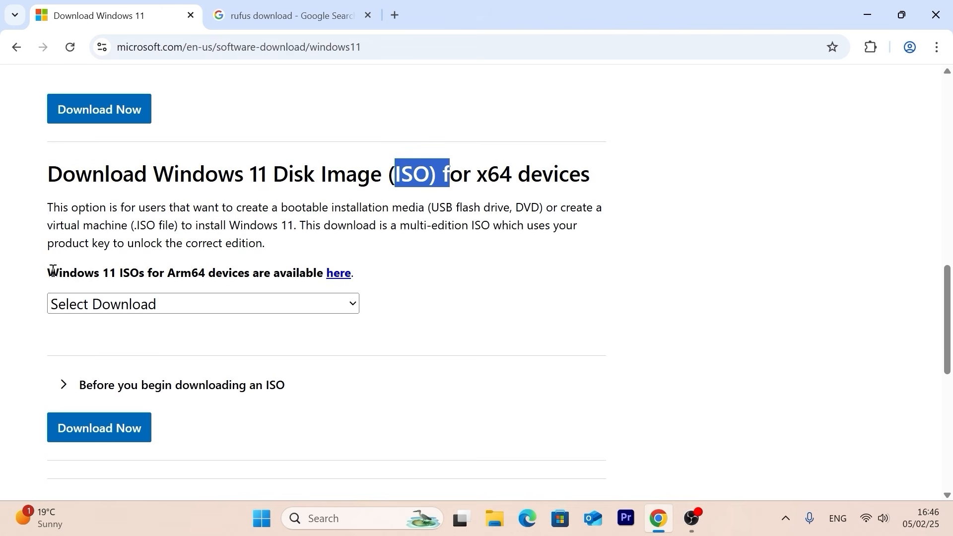
click(353, 304)
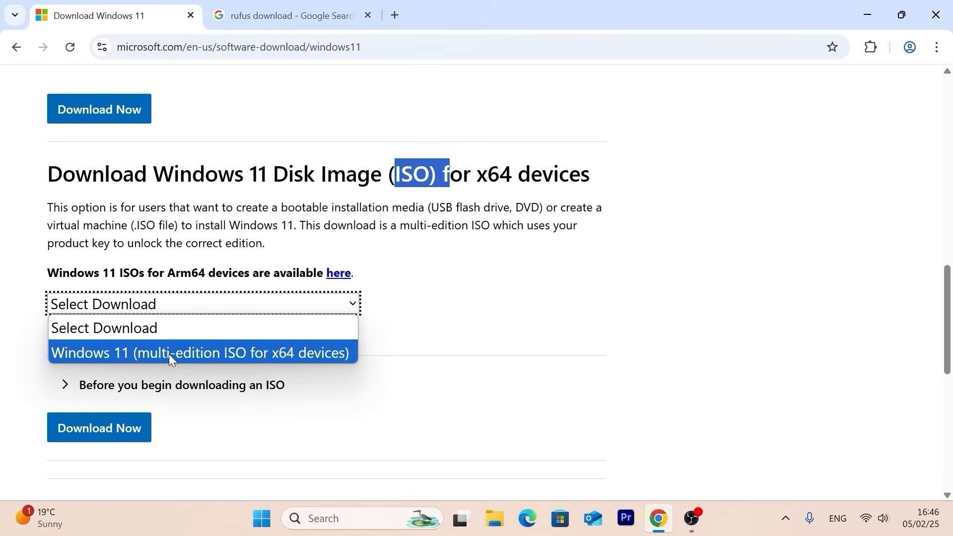
click(301, 355)
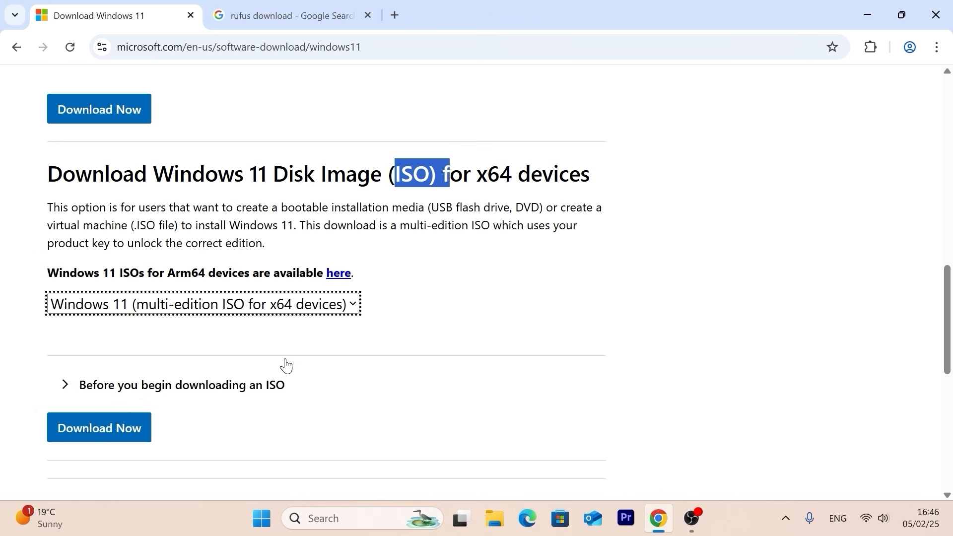
click(103, 438)
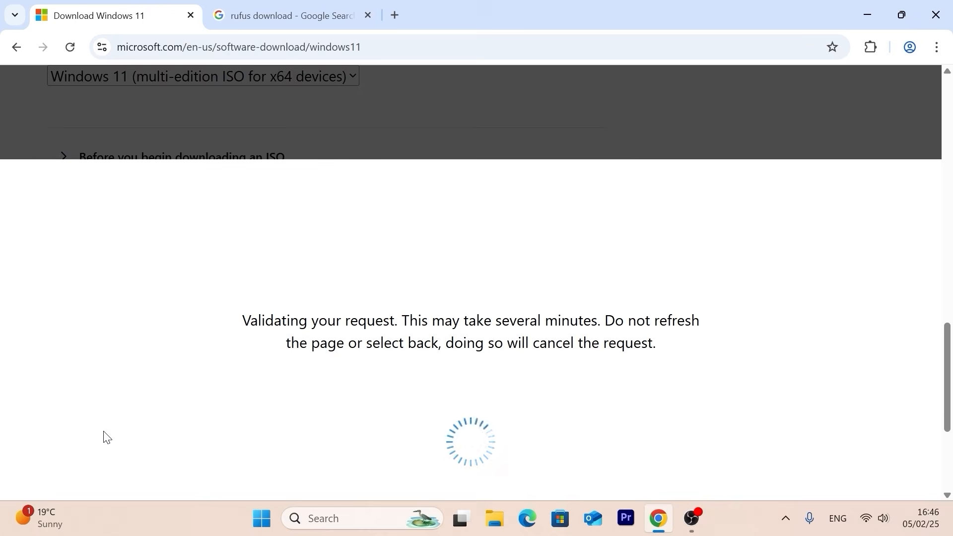
Set the product language to English (United States) and download the 64-bit Windows 11 ISO
click(173, 349)
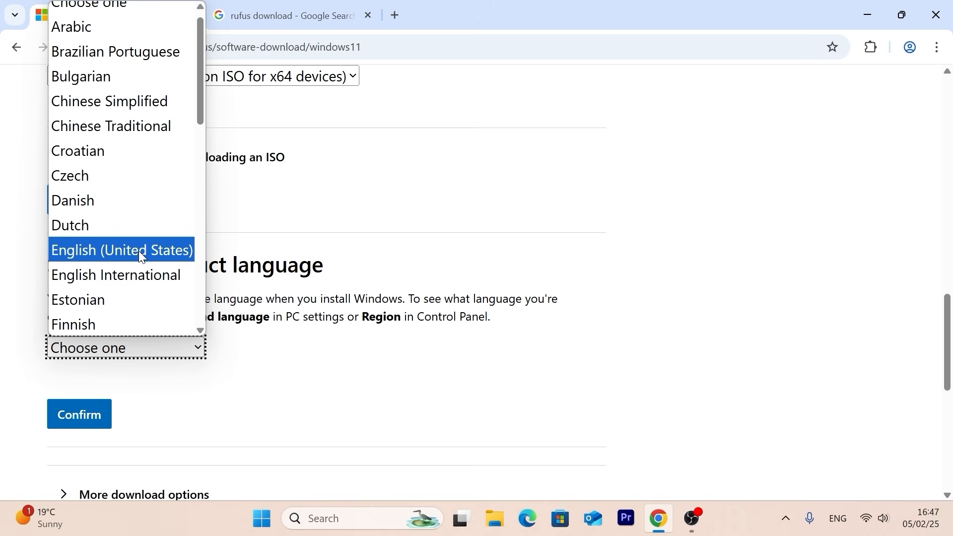
click(124, 250)
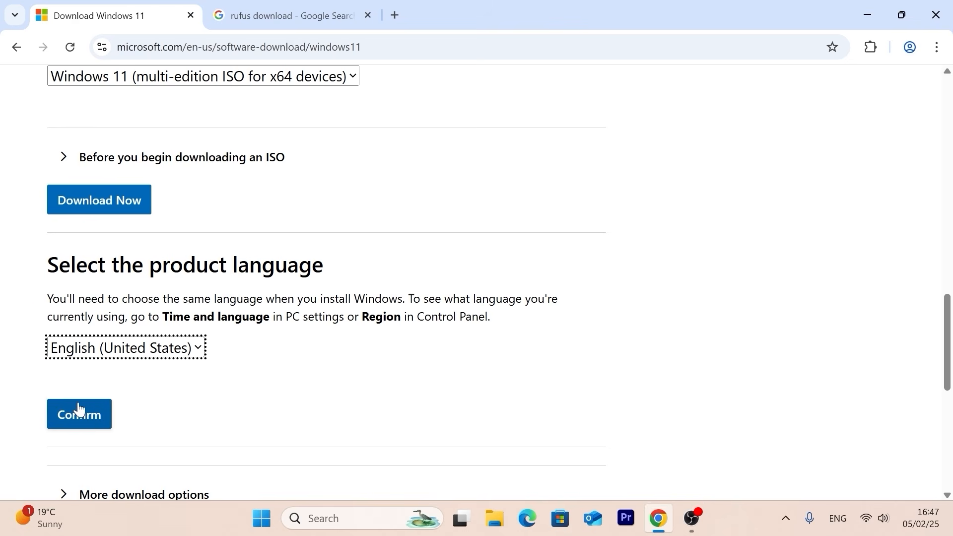
click(89, 425)
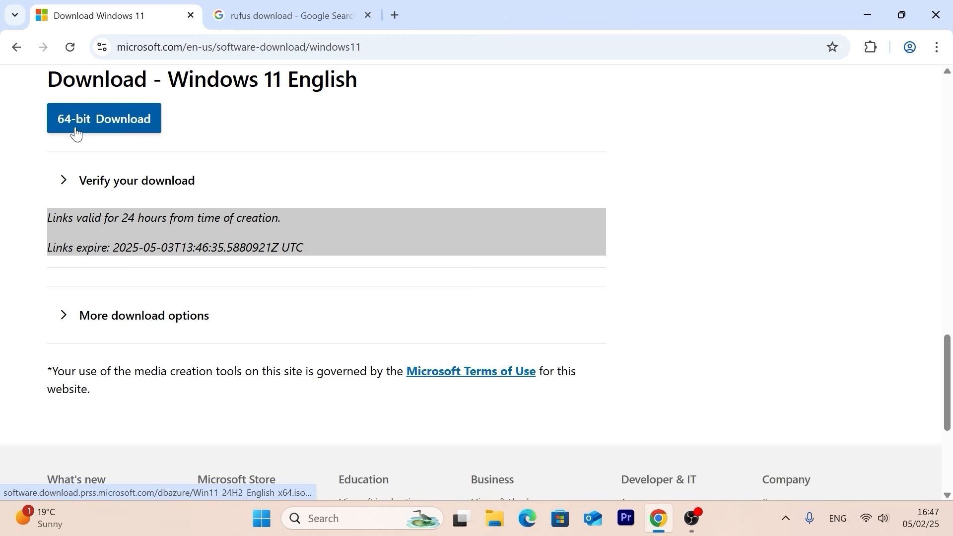
scroll(86, 194, up, 1)
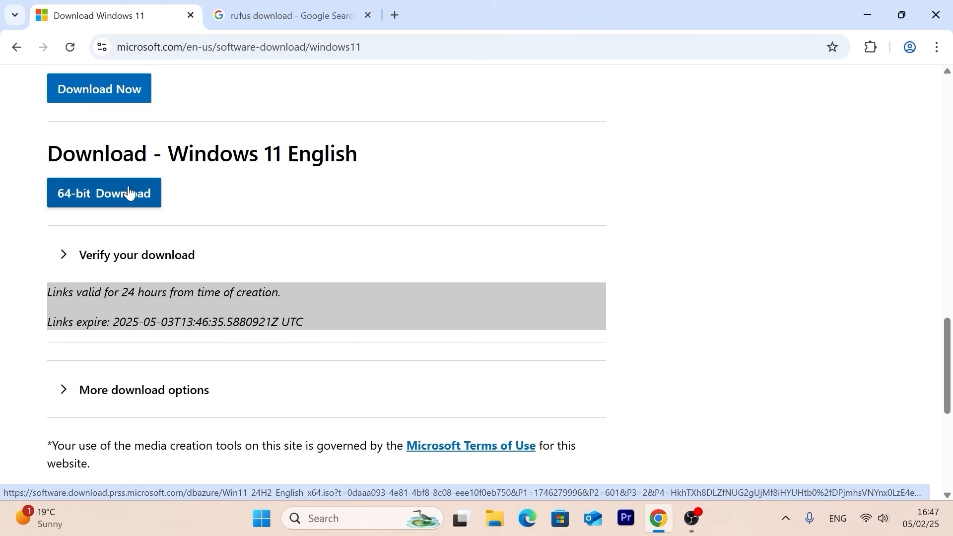
click(106, 199)
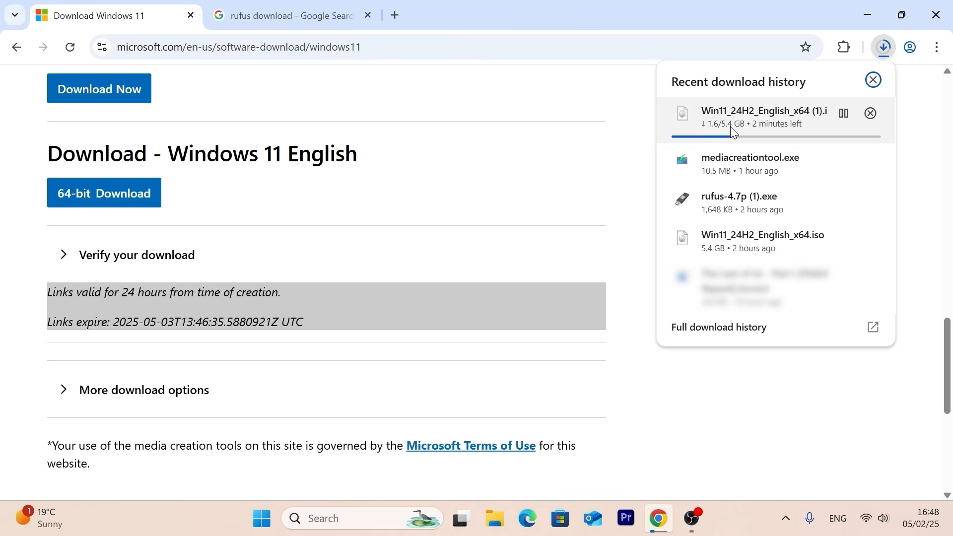
key(super+d)
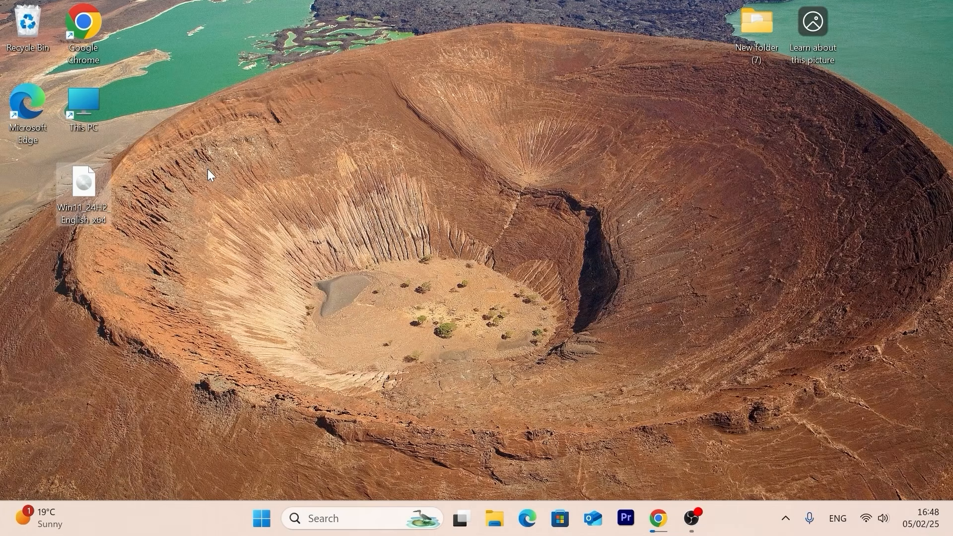
Open the Rufus website from the rufus download search results and download the portable x64 release, rufus-4.7p.exe
click(658, 519)
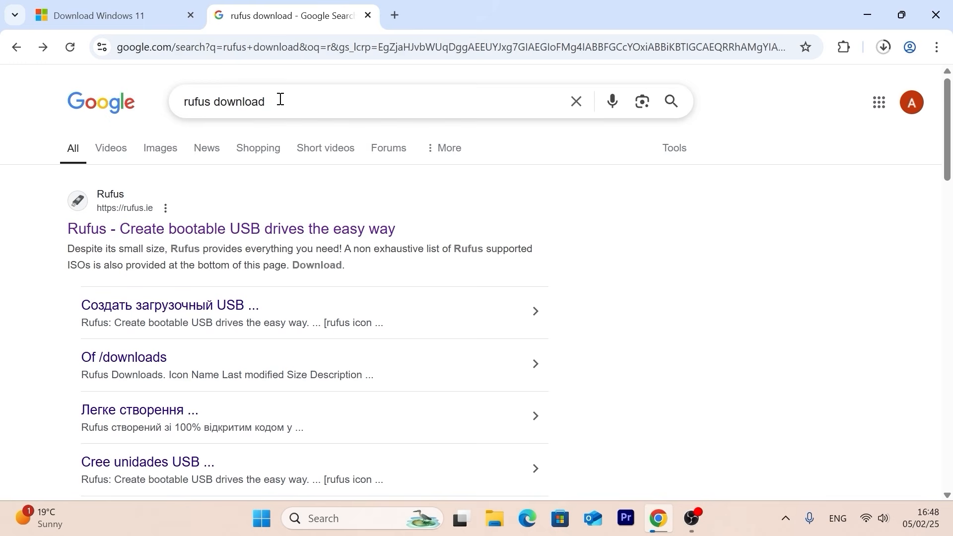
click(167, 231)
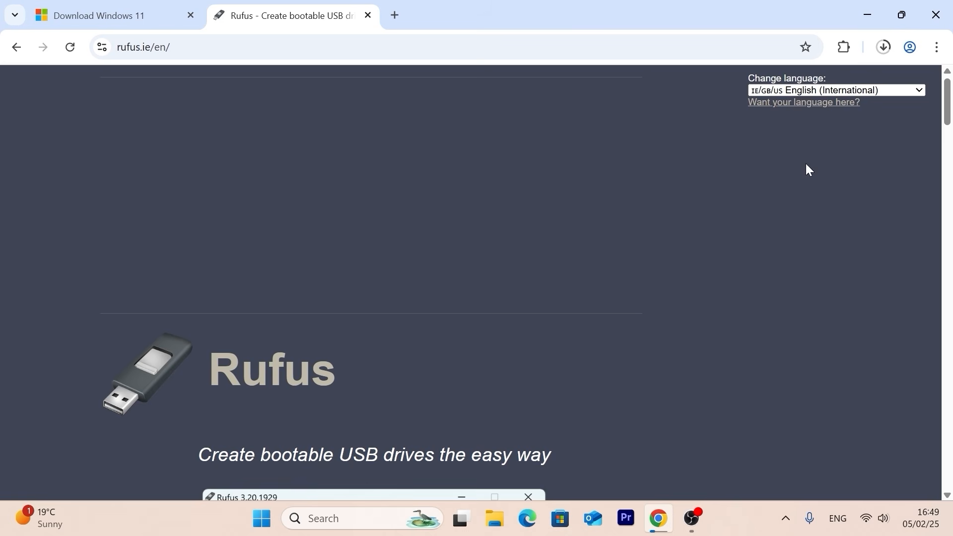
scroll(693, 168, down, 10)
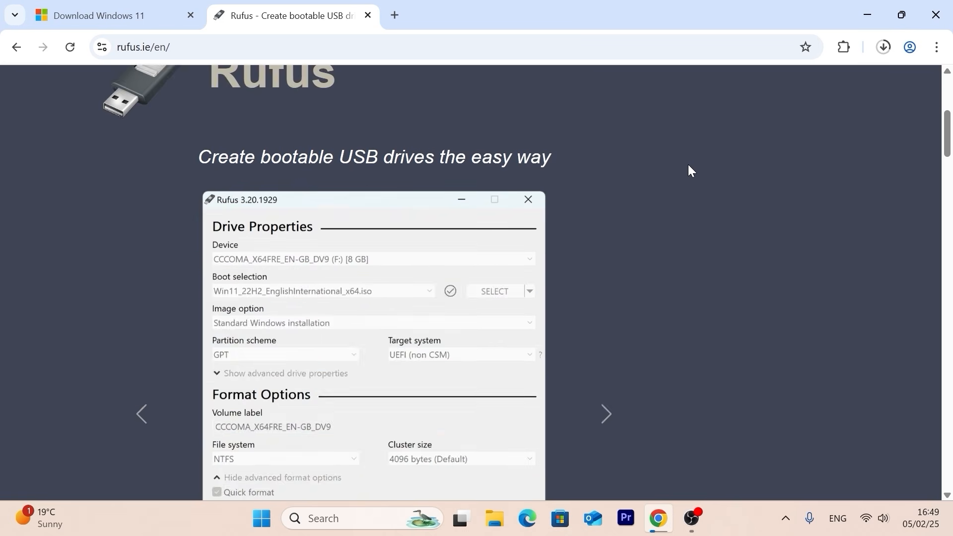
scroll(688, 166, down, 6)
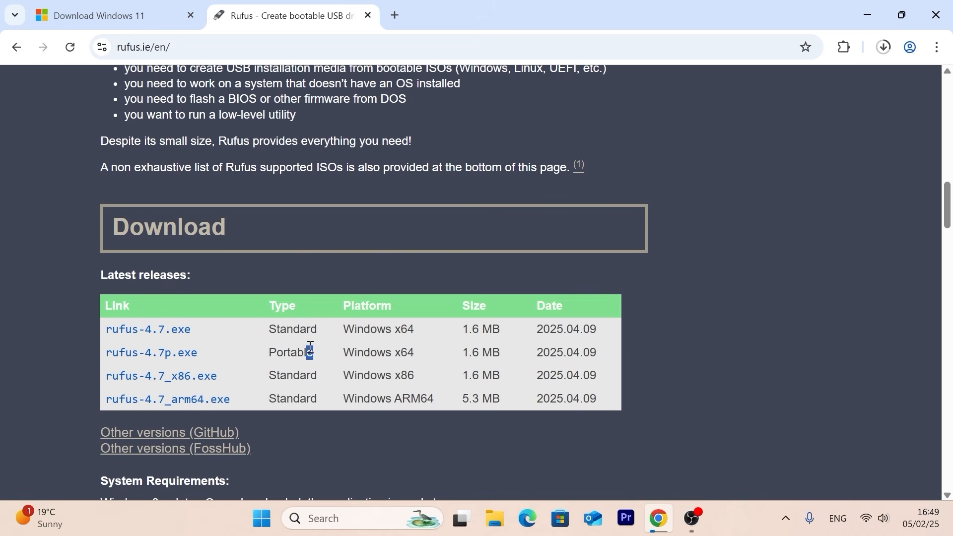
drag(311, 349, 257, 343)
click(167, 358)
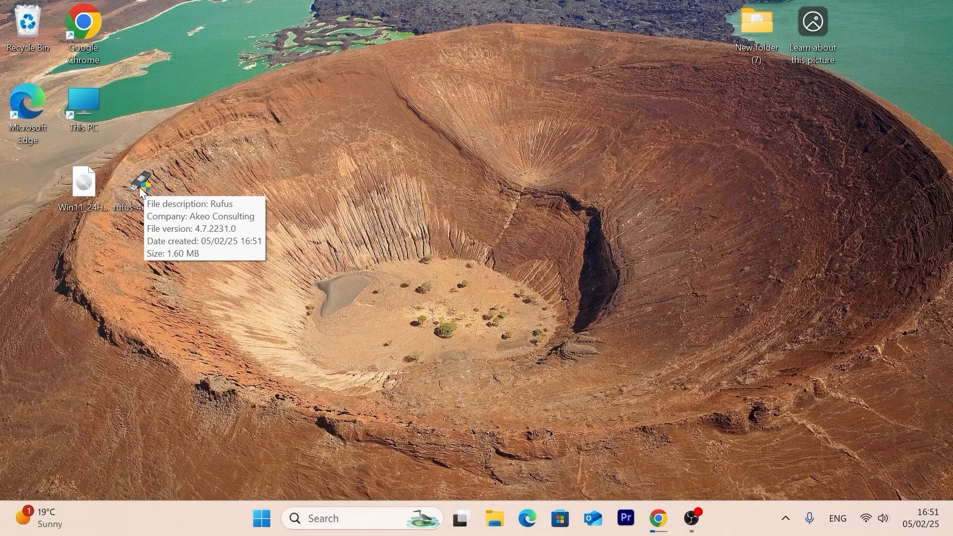
Launch the downloaded Rufus program from the desktop and decline online update checks
double_click(141, 179)
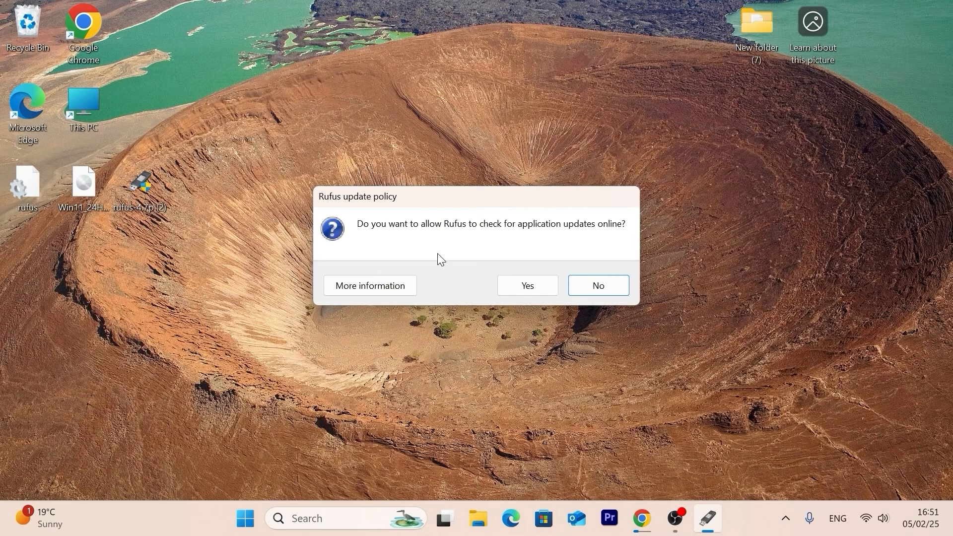
click(601, 284)
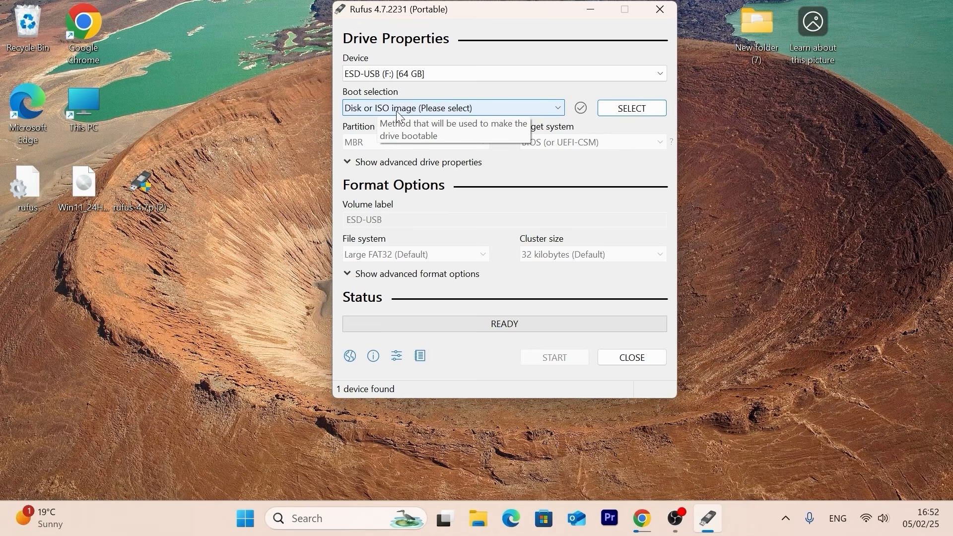
Set the boot selection to Disk or ISO image and load Win11_24H2_English_x64 from the Desktop folder
click(437, 108)
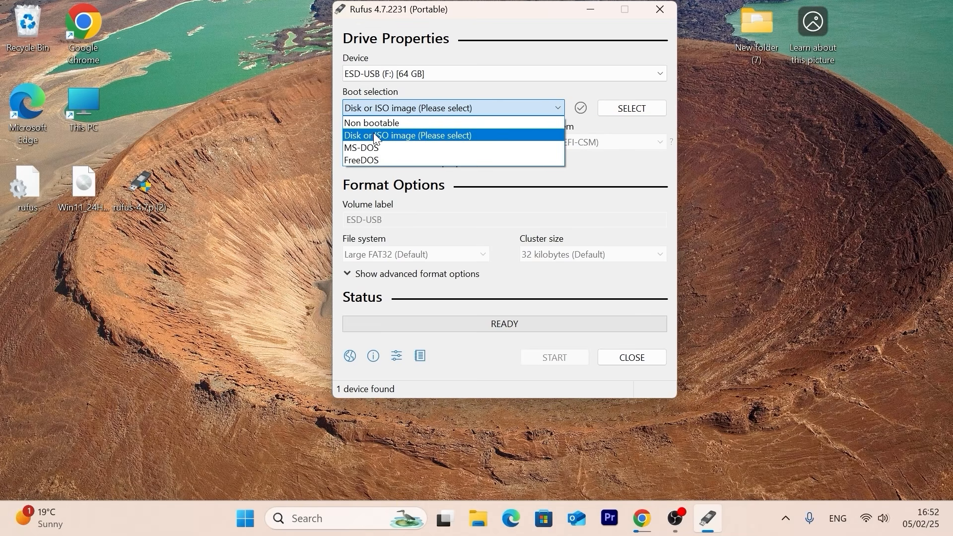
click(392, 135)
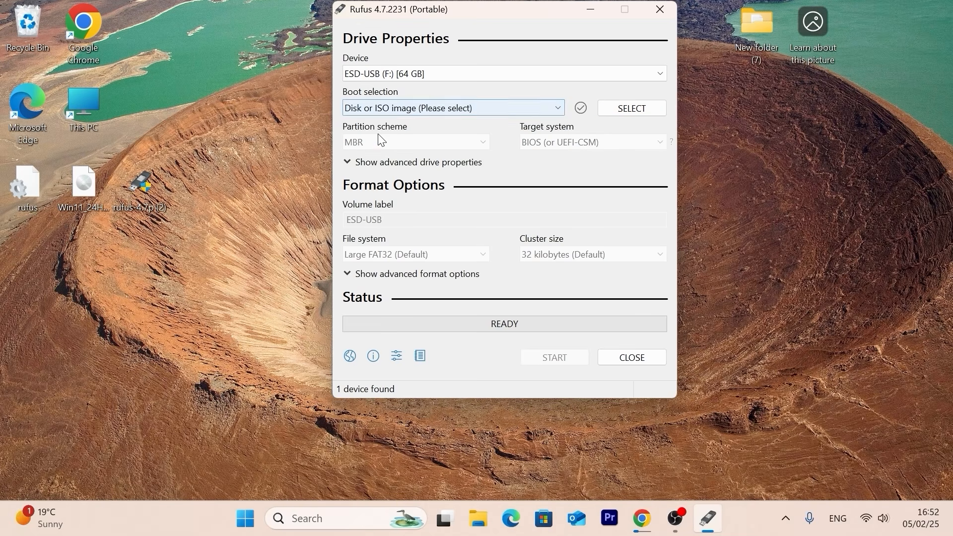
click(633, 108)
click(374, 174)
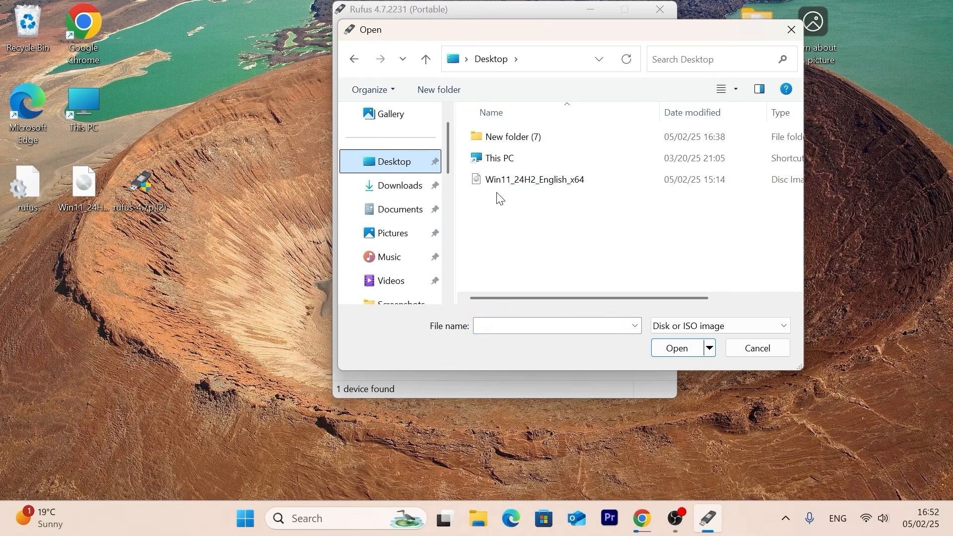
click(522, 182)
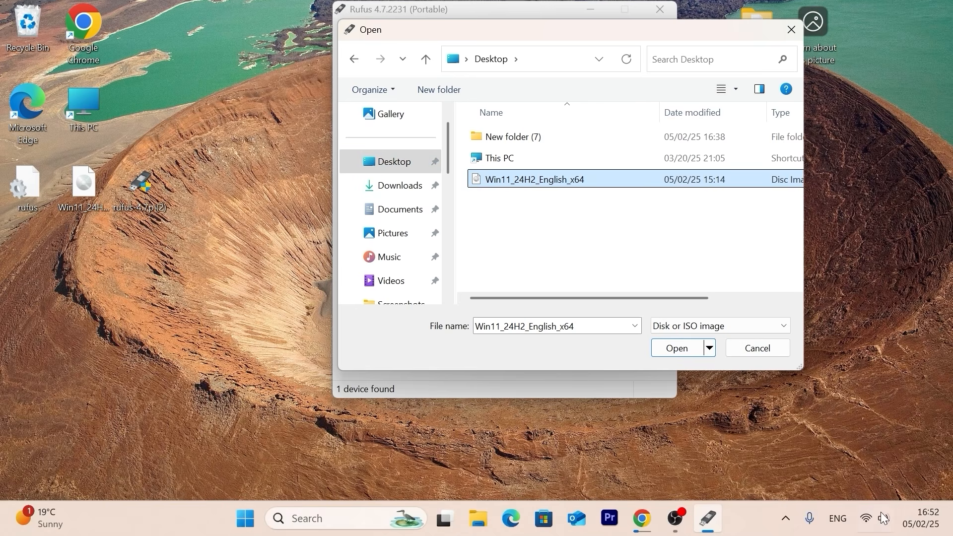
click(677, 348)
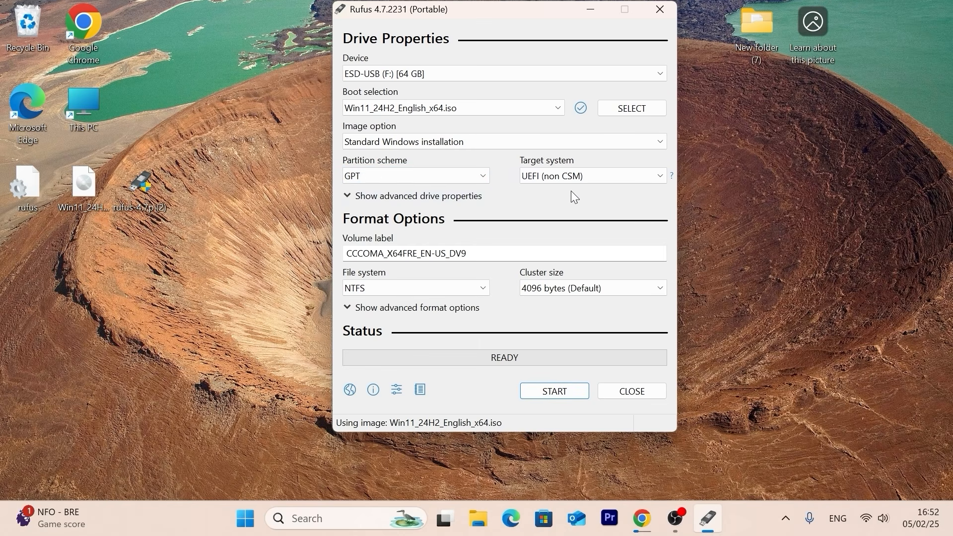
Try the MBR partition scheme and set the scheme back to GPT
click(372, 178)
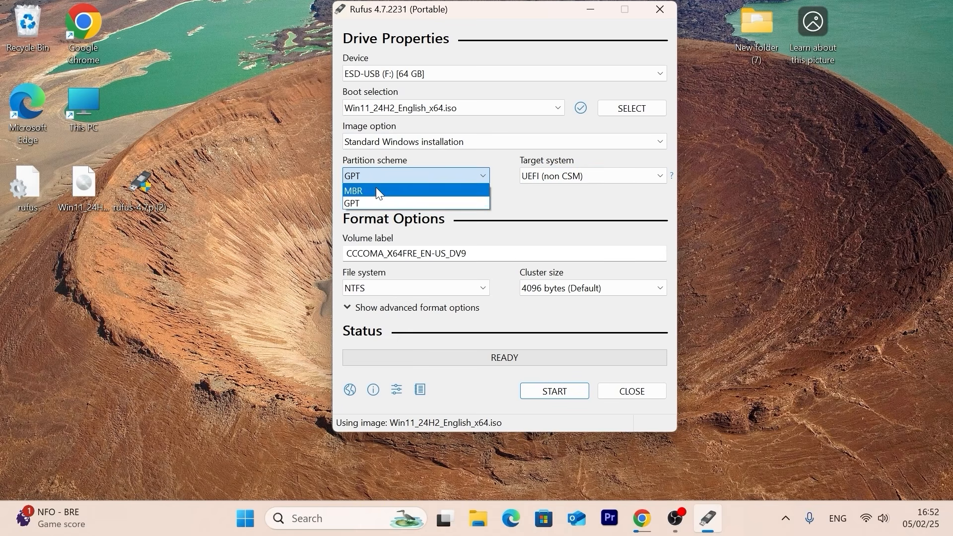
click(378, 189)
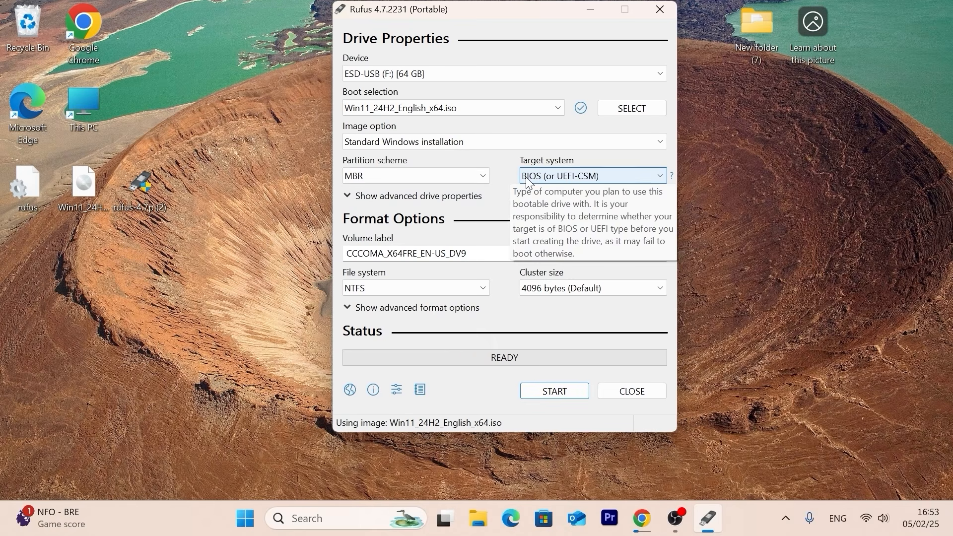
click(453, 174)
click(353, 201)
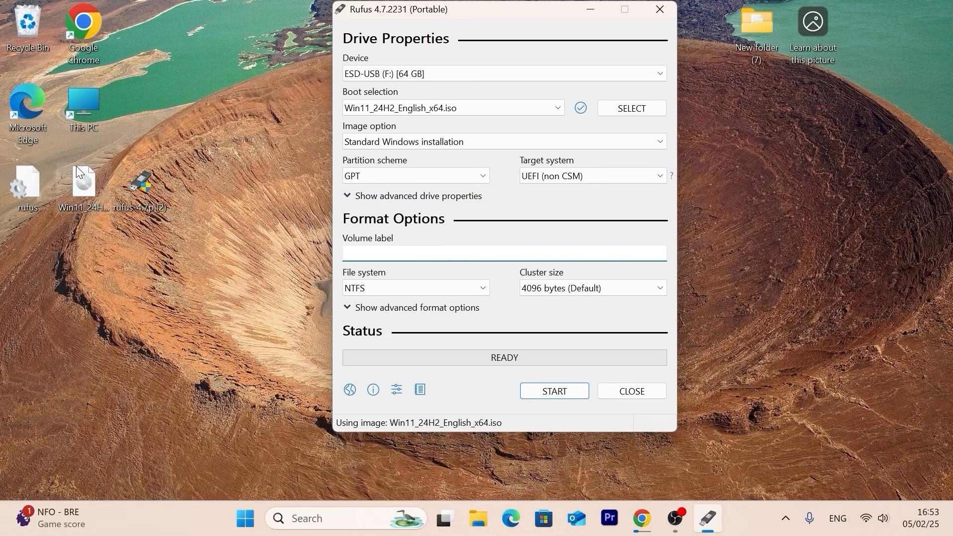
Set the USB drive's volume label to Windows 11 24h2
text(Windows 11 24h2)
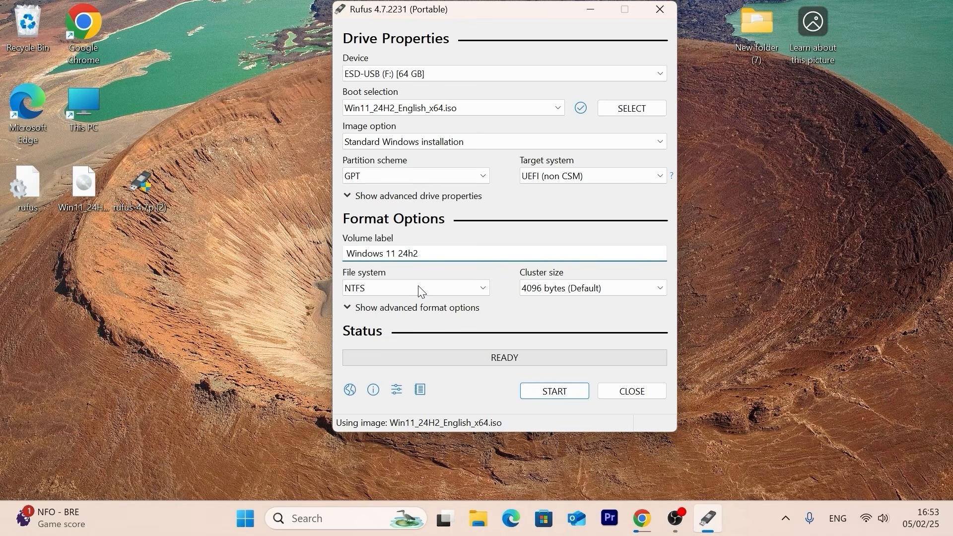
drag(427, 253, 343, 257)
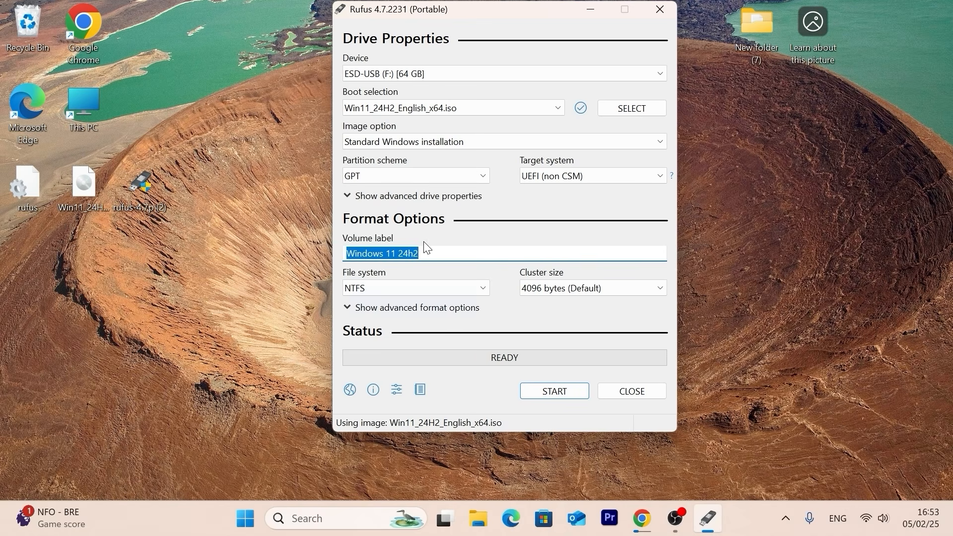
click(428, 254)
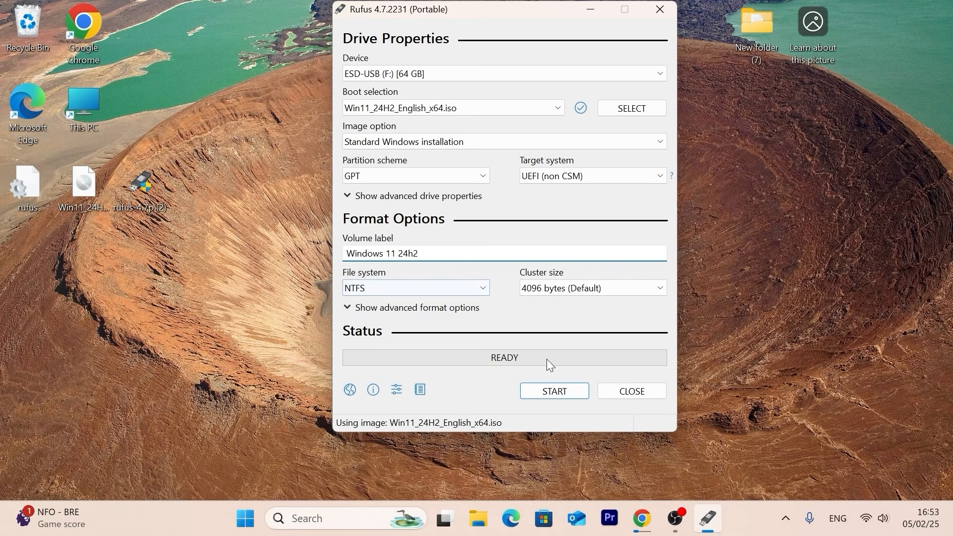
Start creating the bootable drive and keep the option removing the 4GB+ RAM, Secure Boot and TPM 2.0 requirement enabled
click(564, 395)
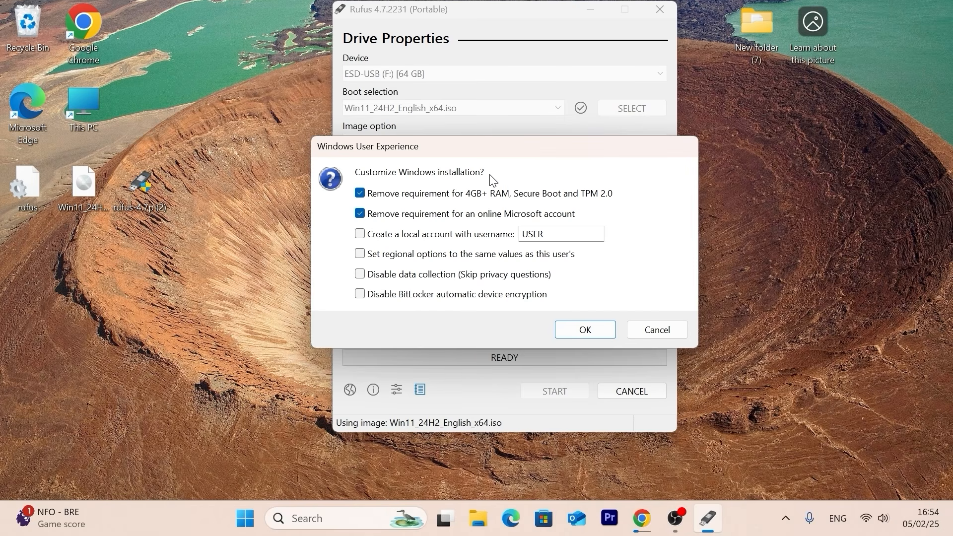
click(360, 192)
click(362, 194)
click(360, 195)
click(360, 194)
Enable creating a local account in the Windows installation options, keeping the username USER
click(360, 234)
double_click(526, 234)
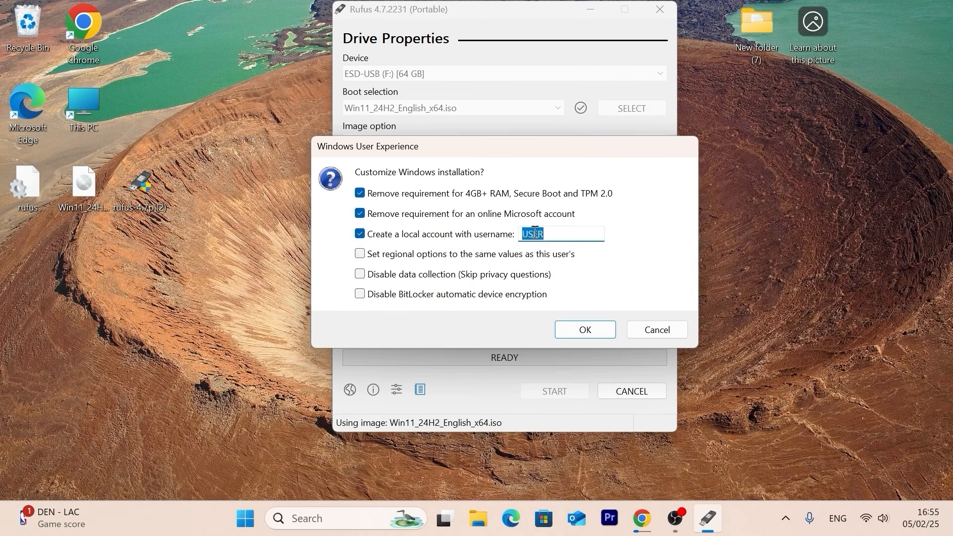
click(551, 235)
Disable data collection and BitLocker automatic device encryption, then accept erasing all data on the USB drive to start writing it
click(363, 275)
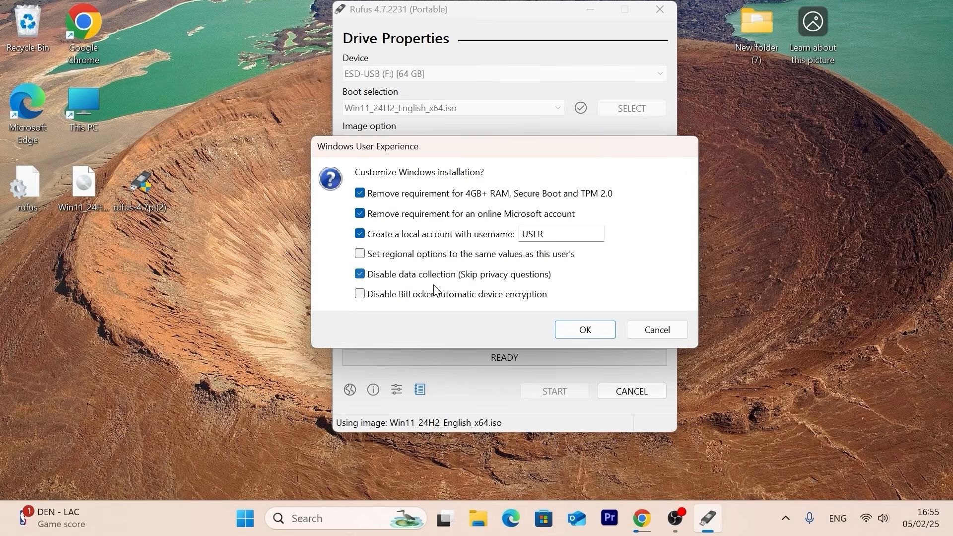
click(360, 294)
click(582, 329)
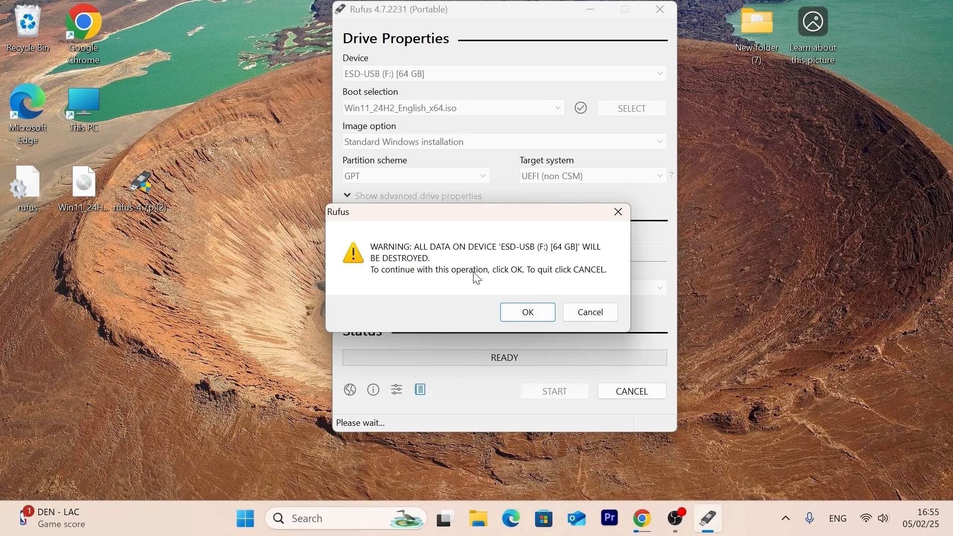
click(534, 314)
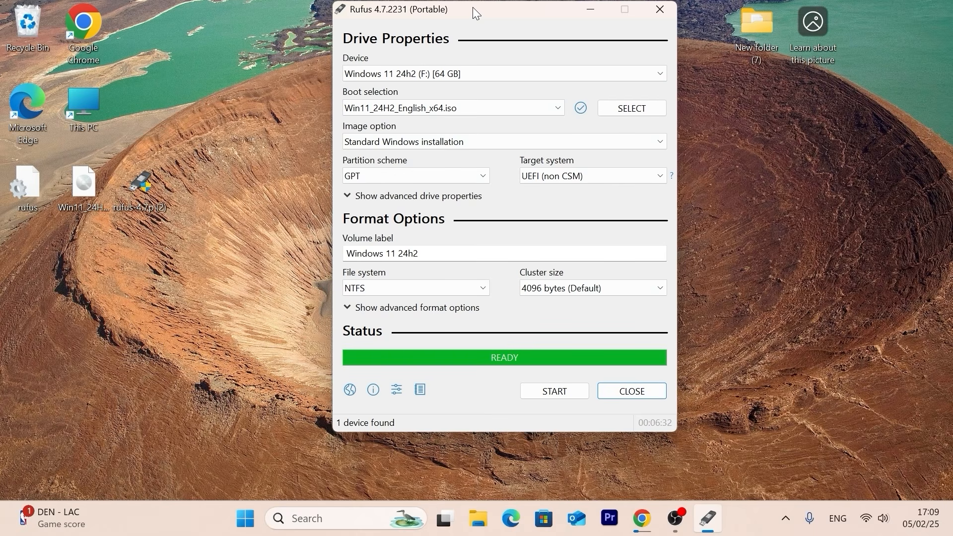
Close Rufus and safely eject the Windows 11 24h2 (F:) USB flash drive
click(660, 9)
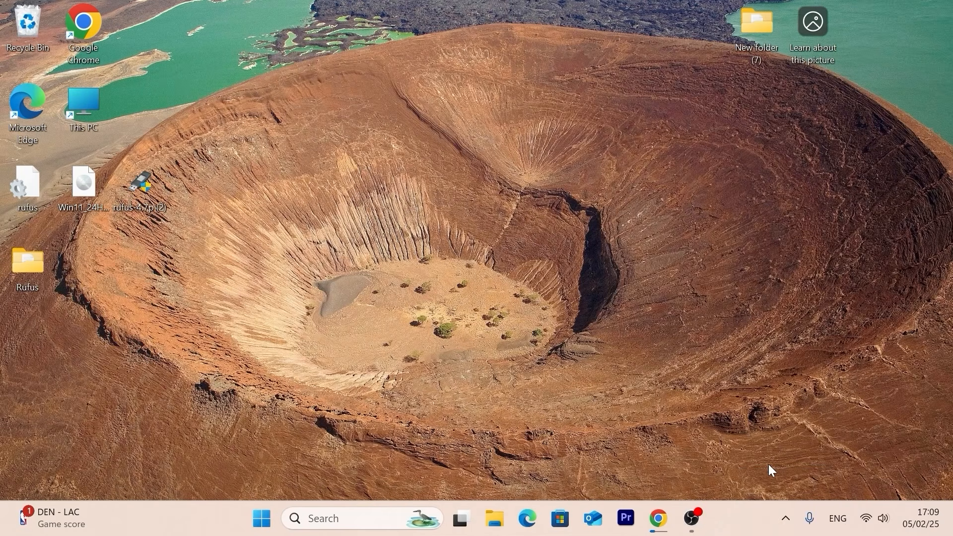
click(786, 521)
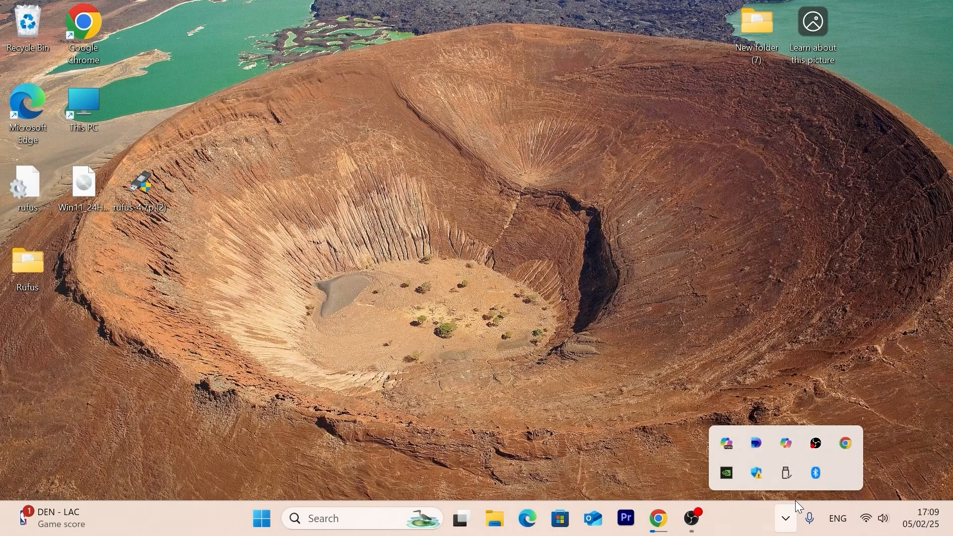
click(786, 476)
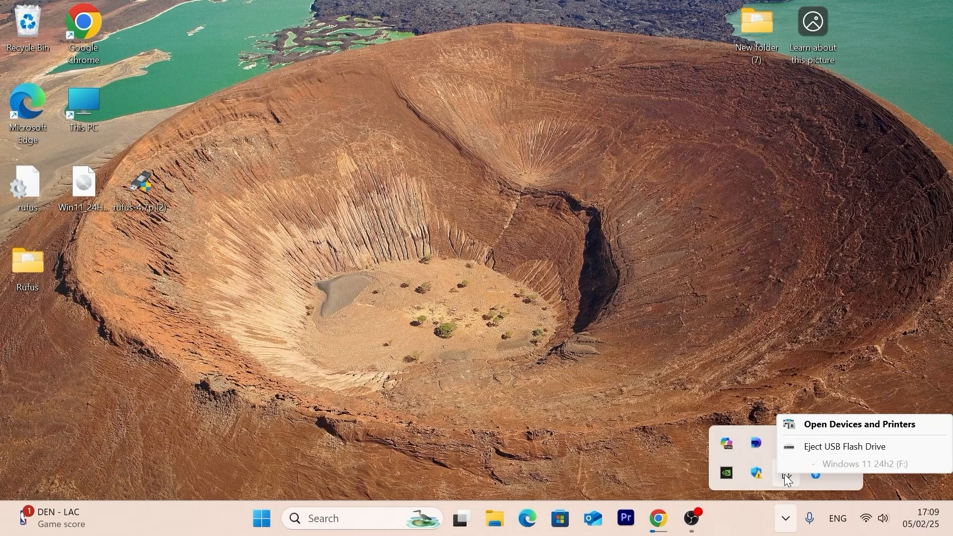
click(812, 448)
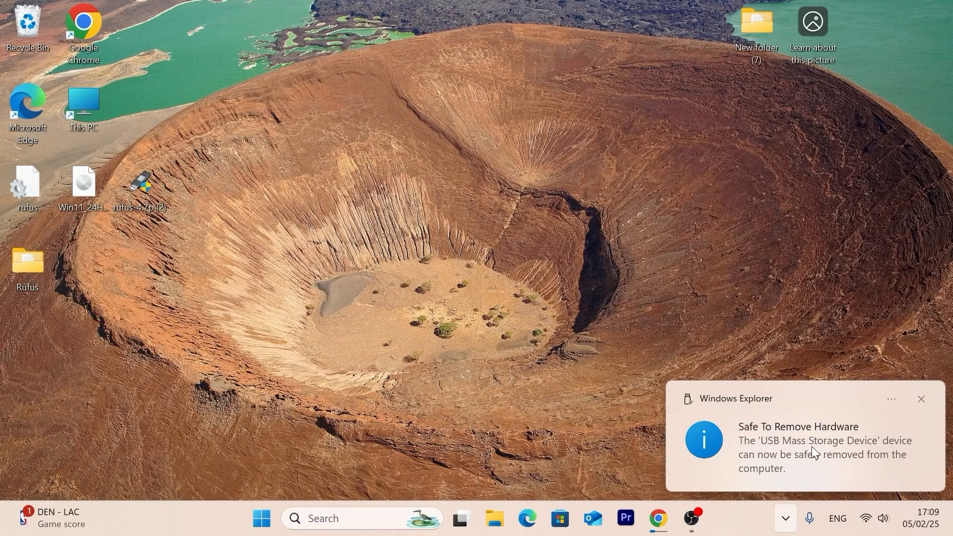